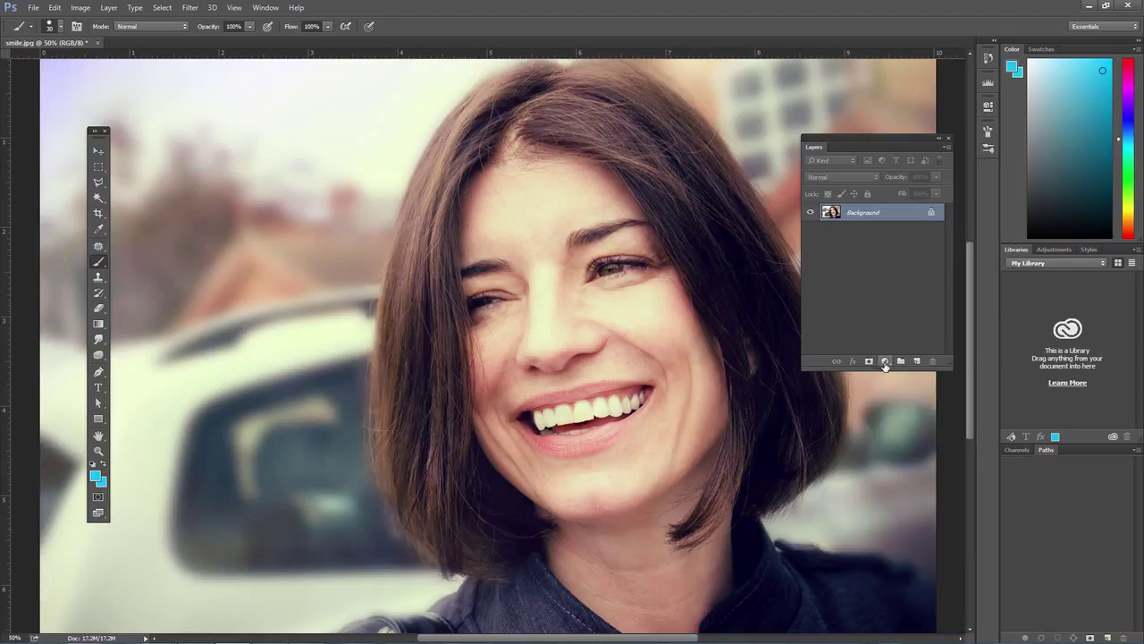
Add a Hue/Saturation adjustment layer above the background photo and move its settings panel over the portrait.
{"action": "left_click", "coordinate": [885, 362]}
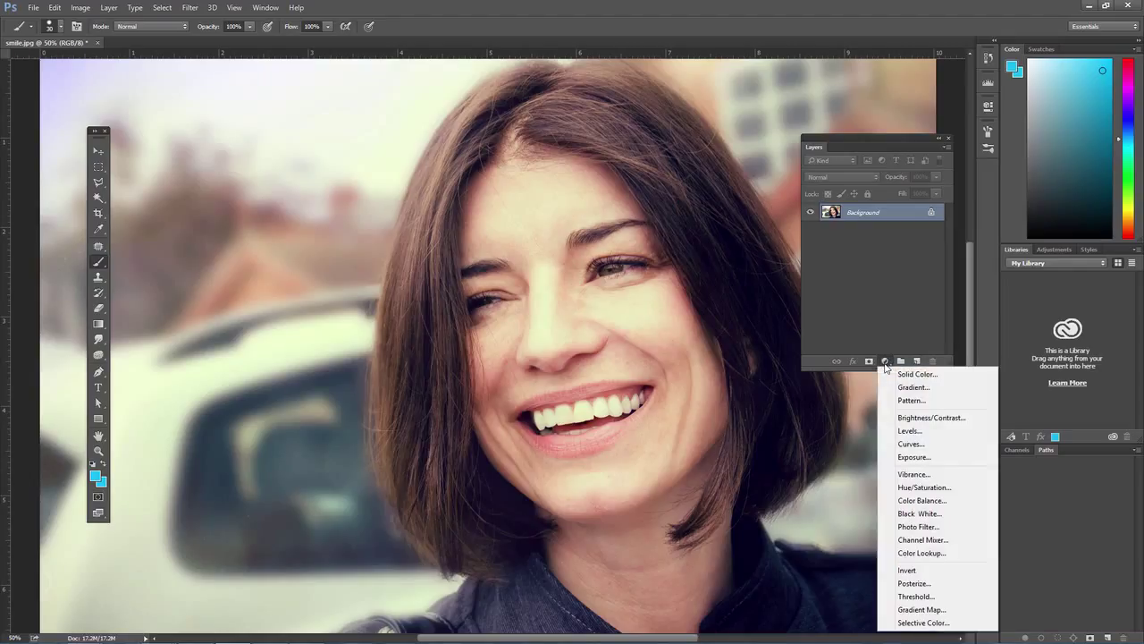
{"action": "left_click", "coordinate": [894, 488]}
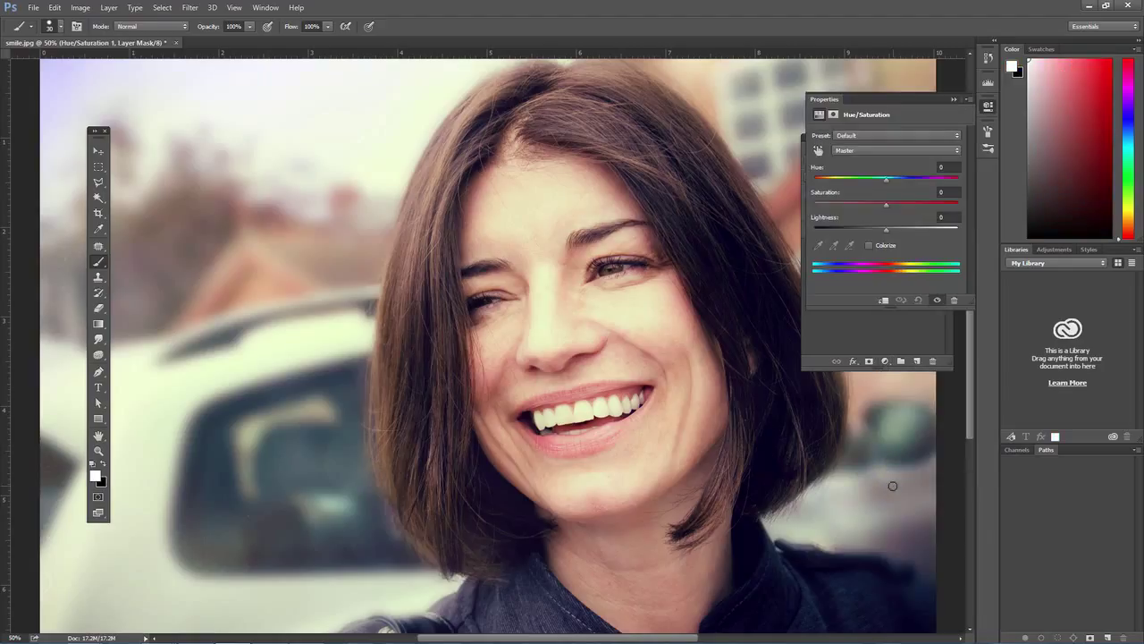
{"action": "left_click", "coordinate": [107, 8]}
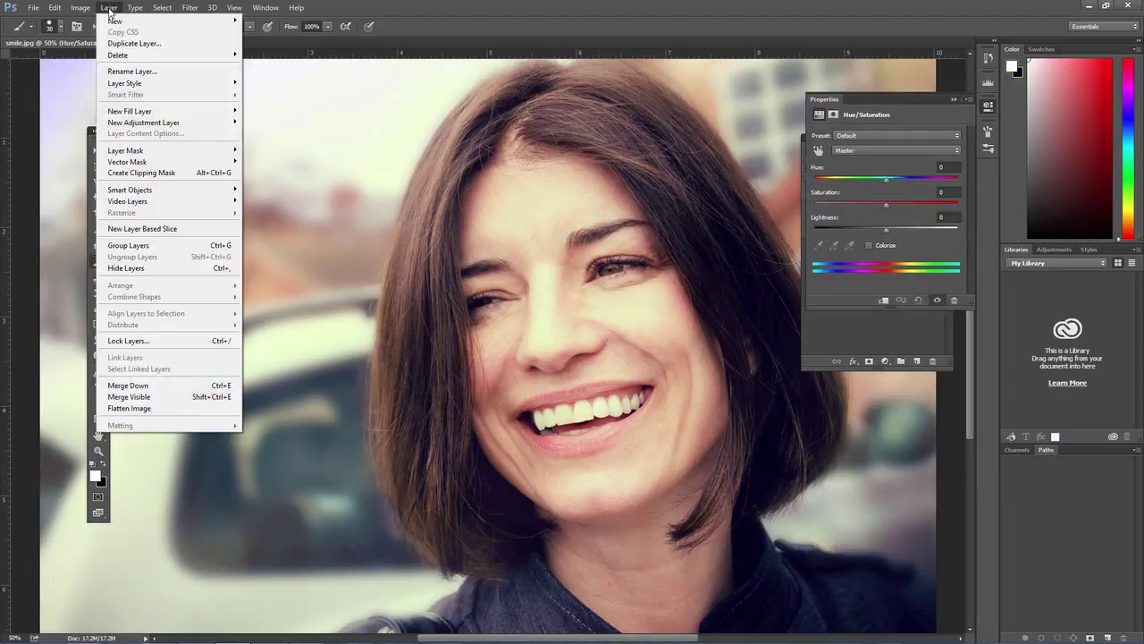
{"action": "mouse_move", "coordinate": [161, 123]}
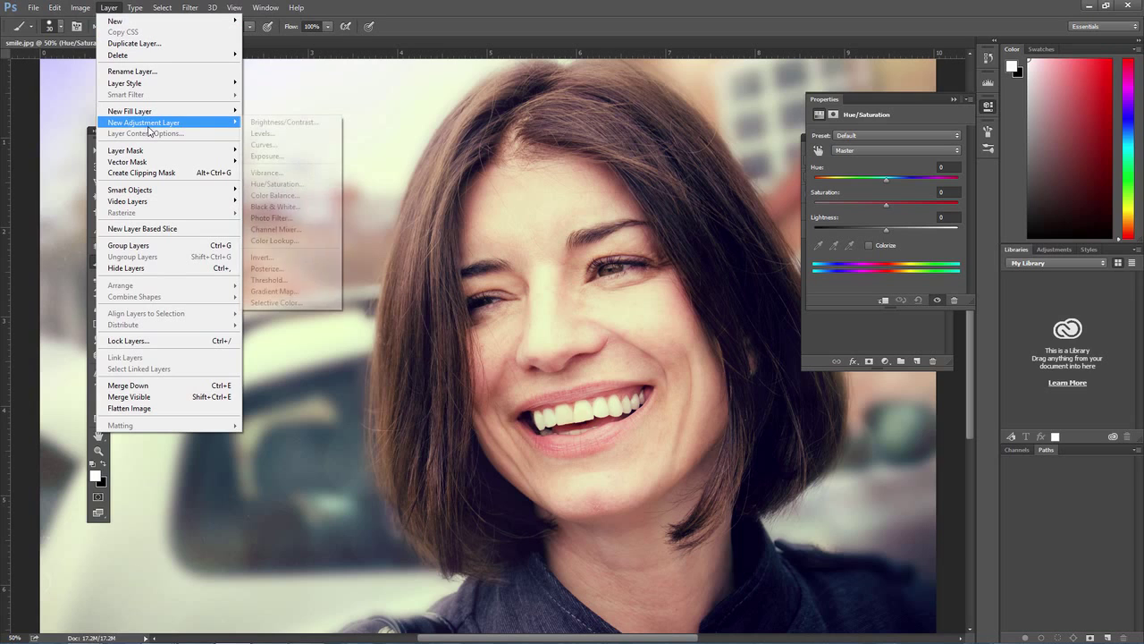
{"action": "left_click", "coordinate": [872, 99]}
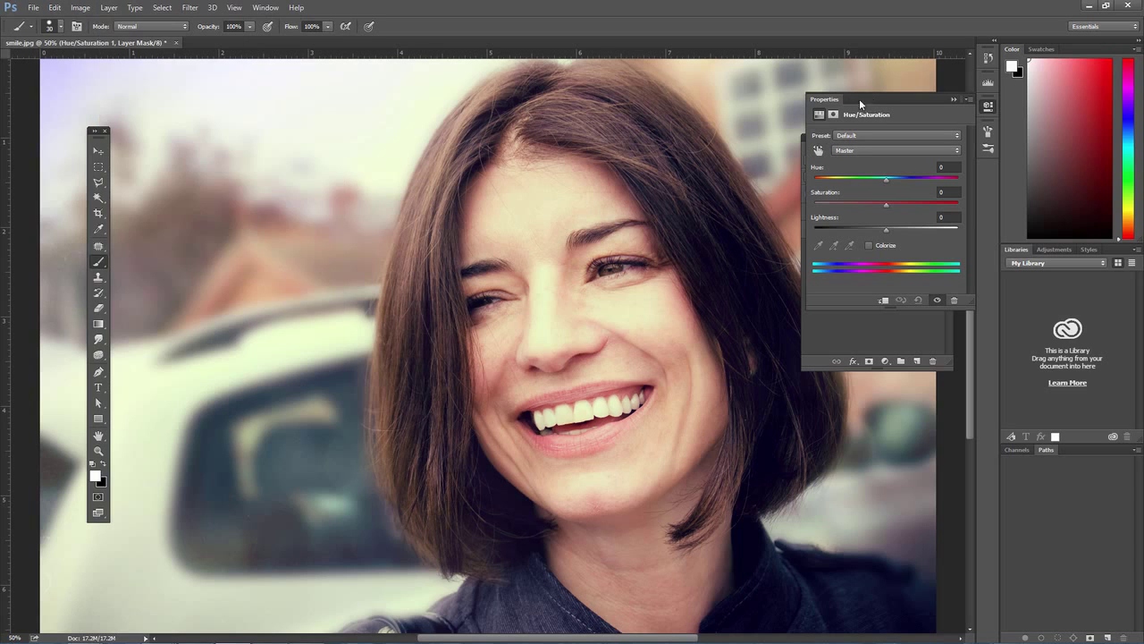
{"action": "left_click_drag", "start_coordinate": [859, 98], "coordinate": [763, 111]}
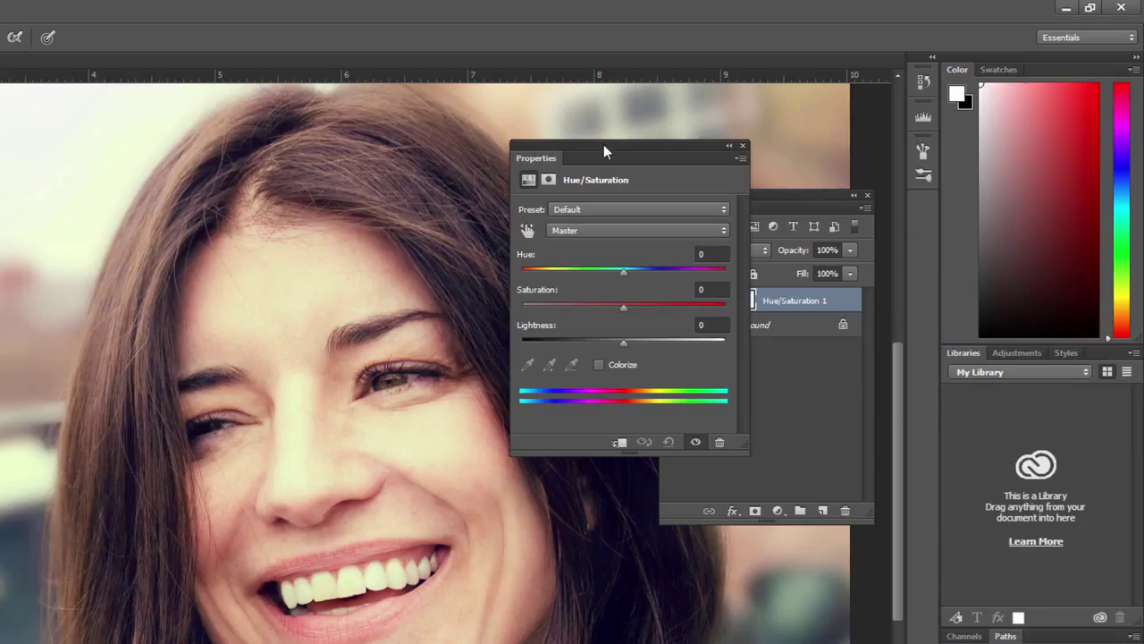
{"action": "left_click_drag", "start_coordinate": [603, 144], "coordinate": [635, 120]}
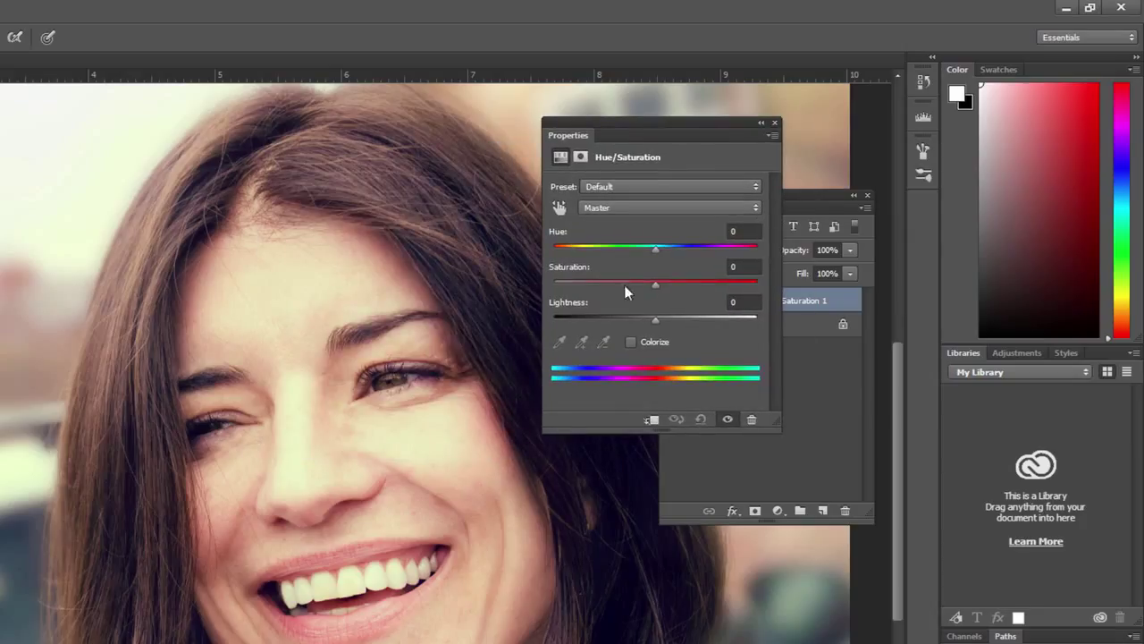
For the Yellows range, set Saturation to -100 and Lightness to +60.
{"action": "left_click", "coordinate": [612, 207]}
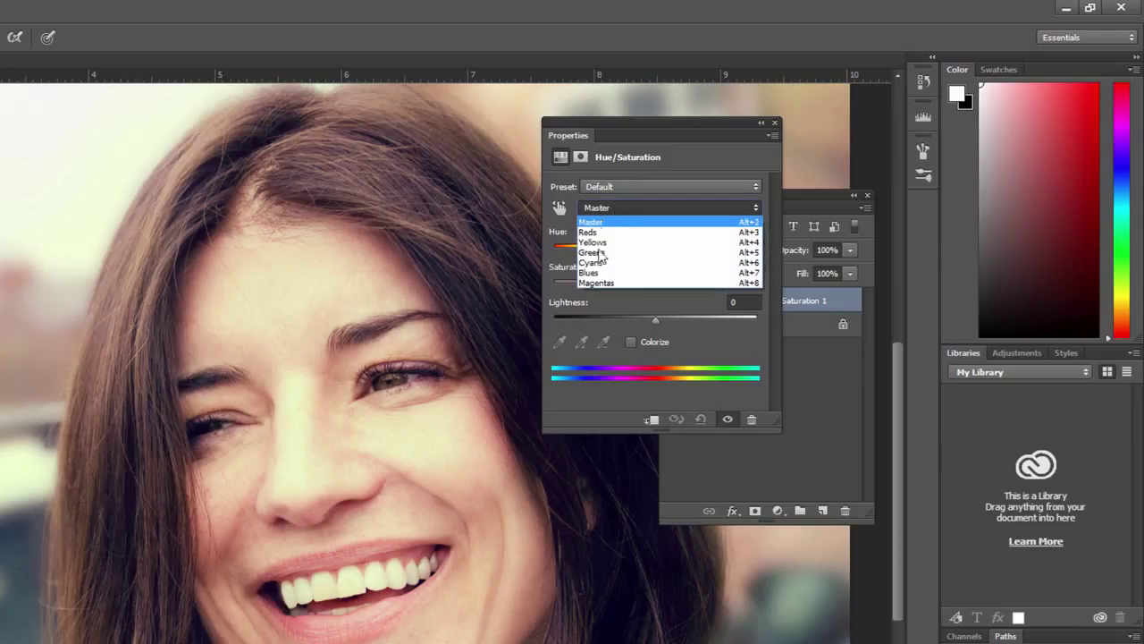
{"action": "left_click", "coordinate": [600, 243]}
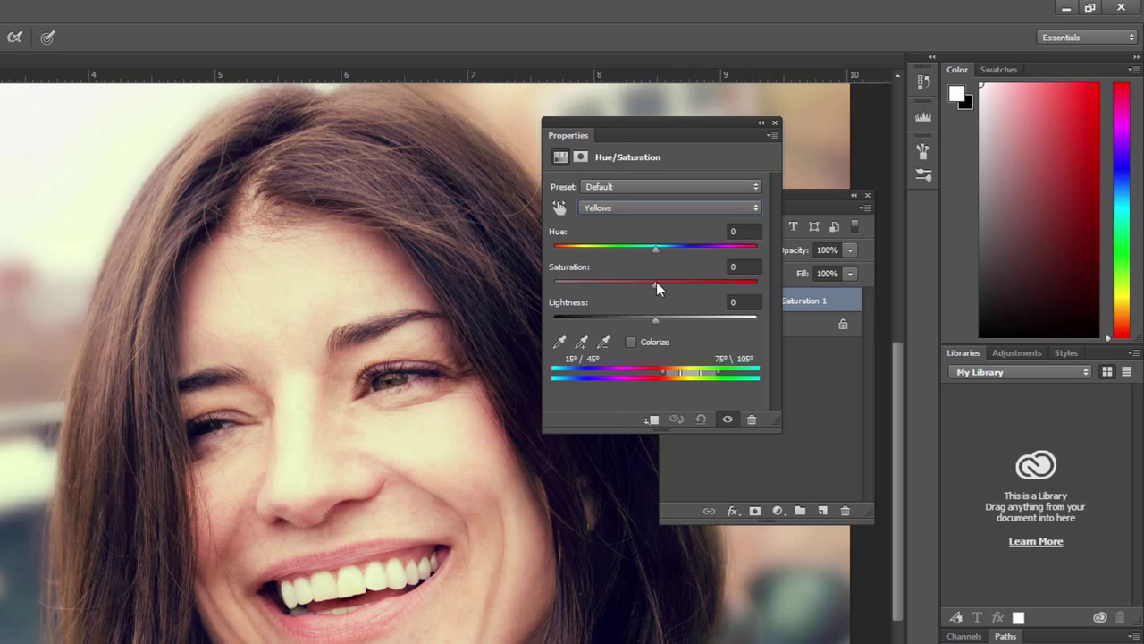
{"action": "left_click_drag", "start_coordinate": [655, 282], "coordinate": [481, 286]}
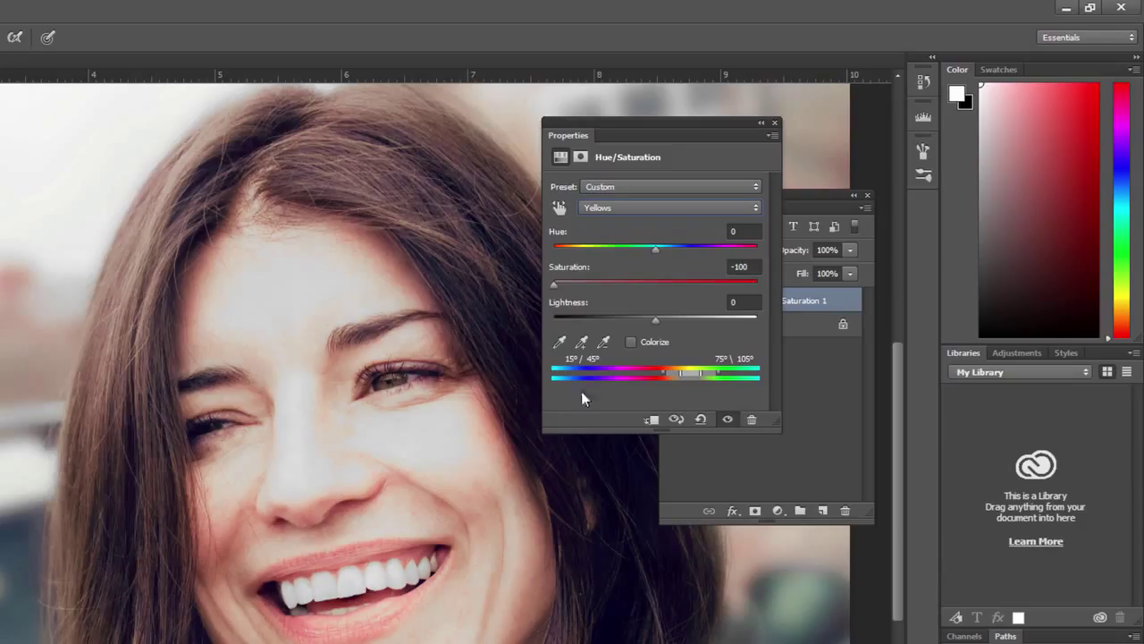
{"action": "left_click_drag", "start_coordinate": [656, 318], "coordinate": [705, 325]}
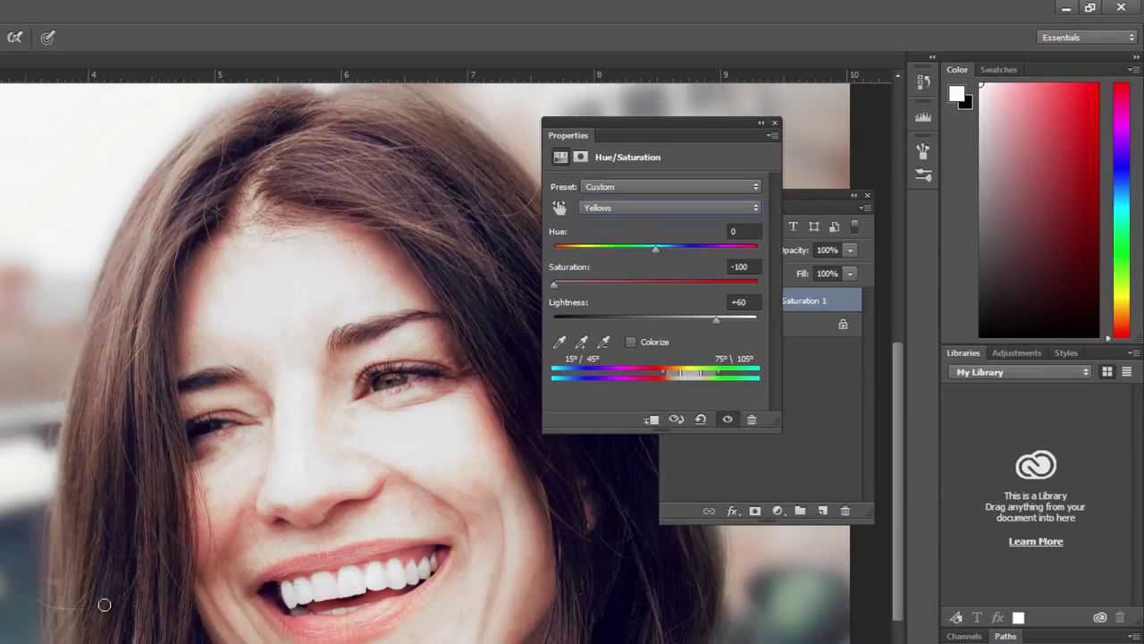
Reopen the Hue/Saturation layer's settings to review the Yellows adjustments, and close them again.
{"action": "left_click", "coordinate": [704, 471]}
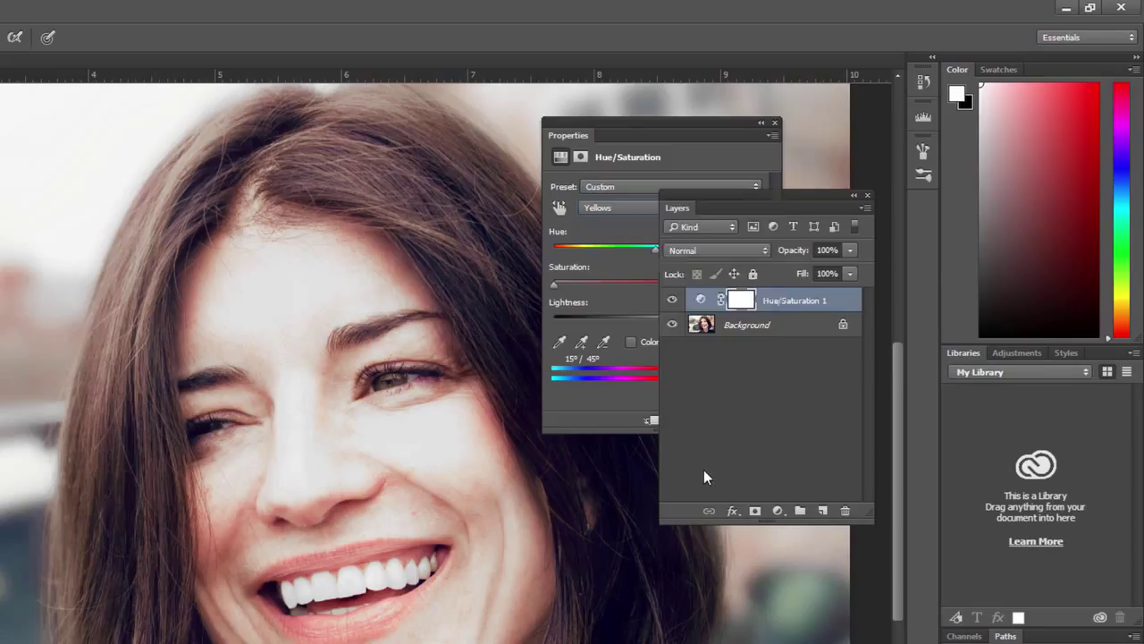
{"action": "left_click", "coordinate": [774, 123]}
{"action": "left_click", "coordinate": [733, 302]}
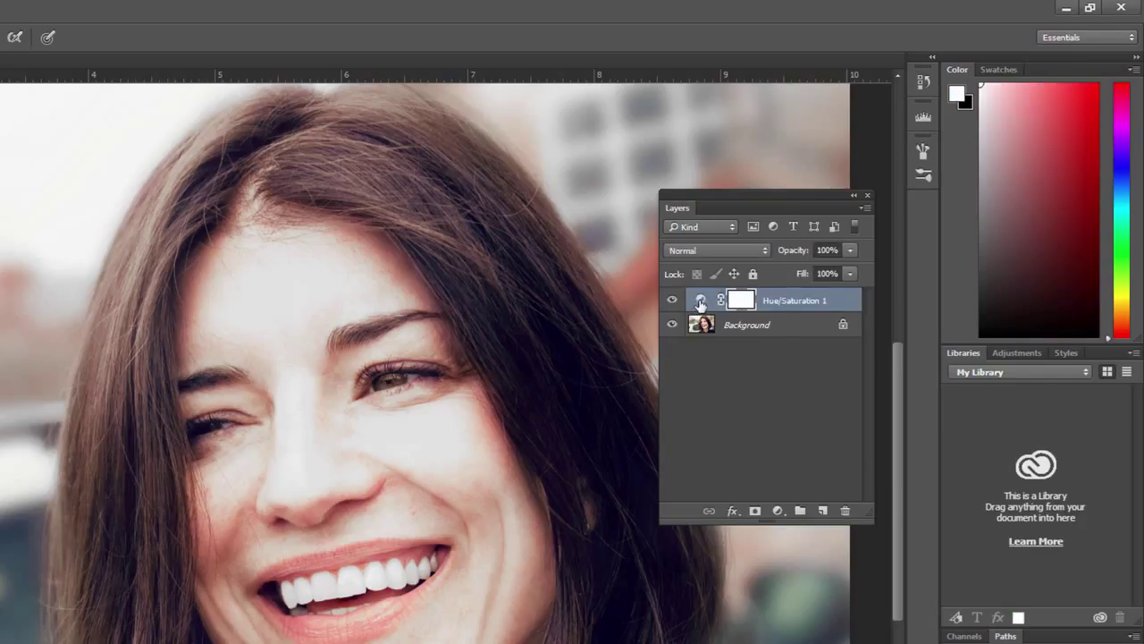
{"action": "double_click", "coordinate": [701, 302]}
{"action": "left_click", "coordinate": [617, 208]}
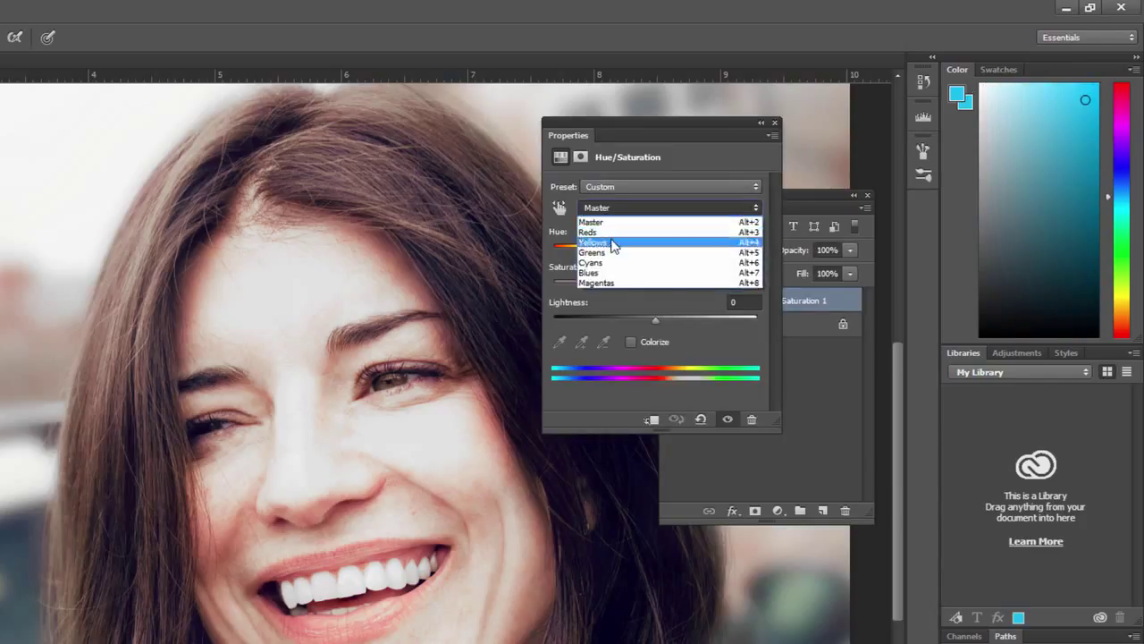
{"action": "left_click", "coordinate": [613, 243]}
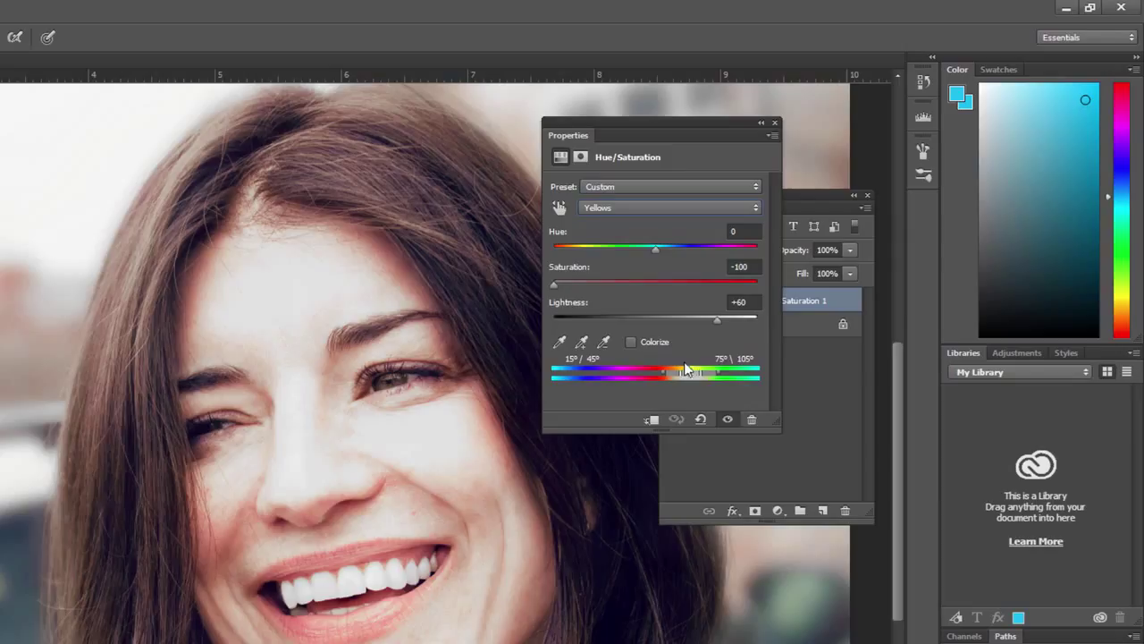
{"action": "left_click", "coordinate": [774, 123]}
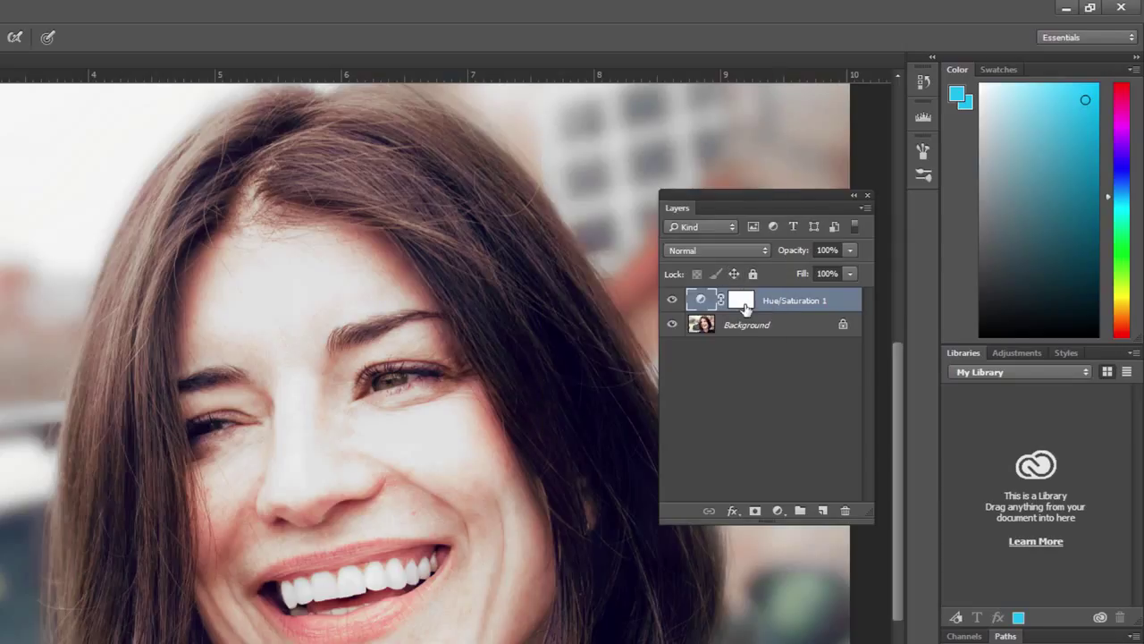
Invert the Hue/Saturation layer mask to black and make white the foreground color.
{"action": "left_click", "coordinate": [742, 304]}
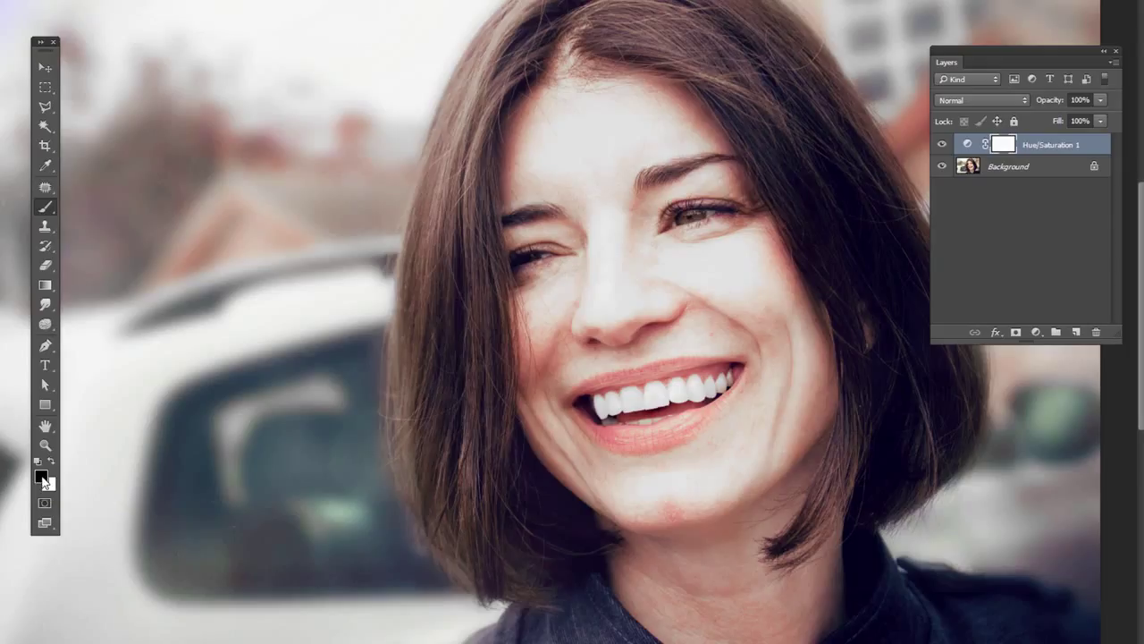
{"action": "key", "text": "ctrl+i"}
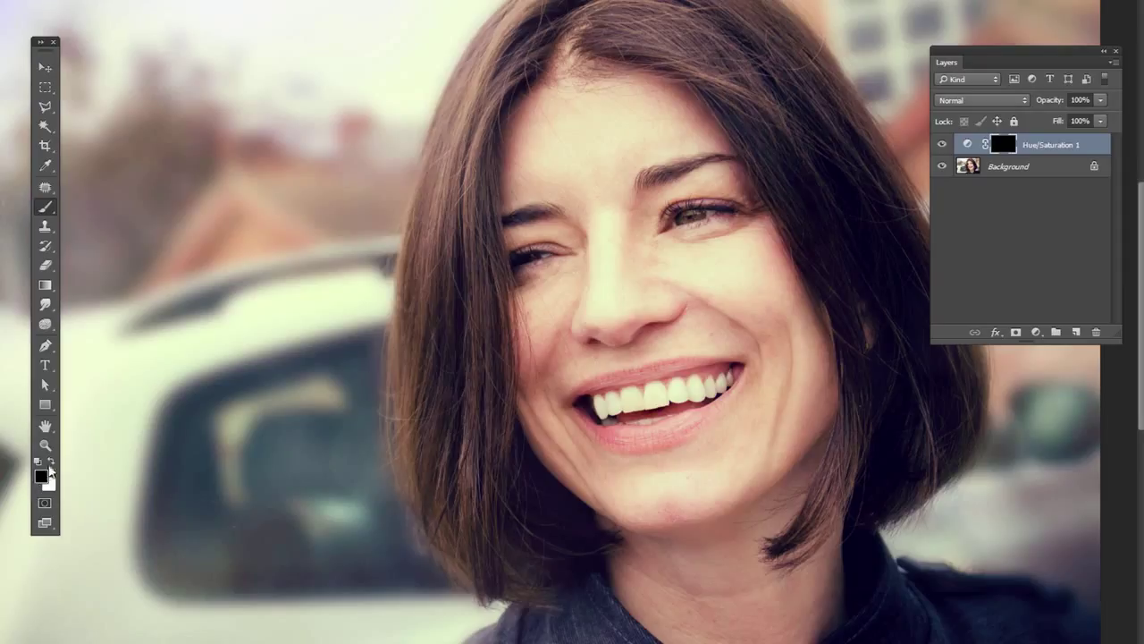
{"action": "left_click", "coordinate": [51, 461]}
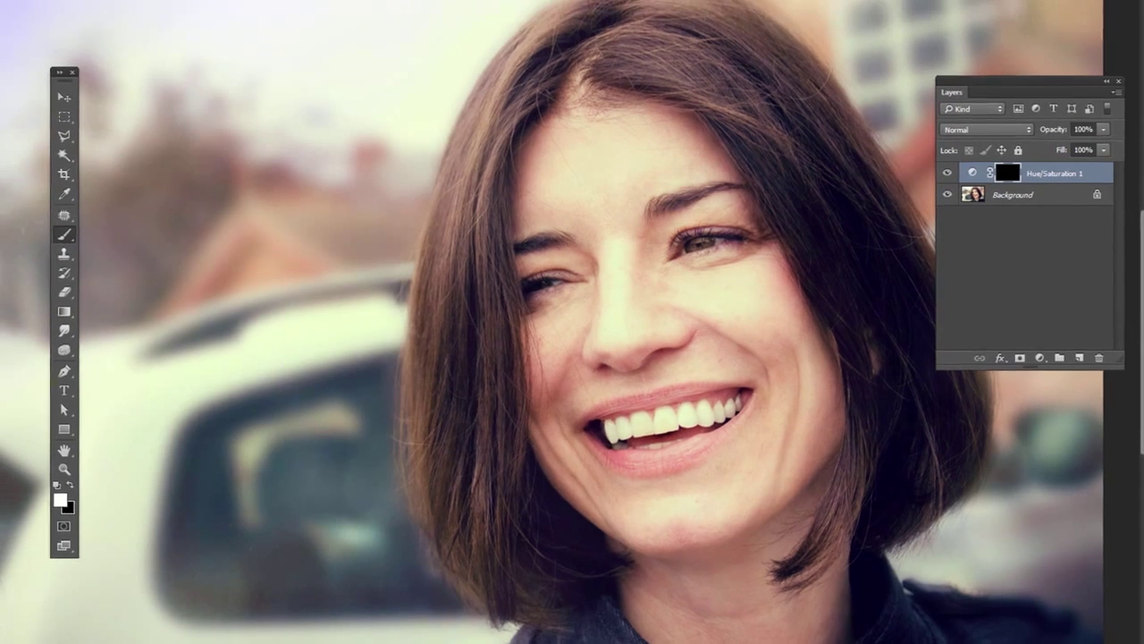
Set up a soft round 30 px brush with low hardness for painting on the mask.
{"action": "left_click", "coordinate": [0, 0]}
{"action": "left_click", "coordinate": [98, 140]}
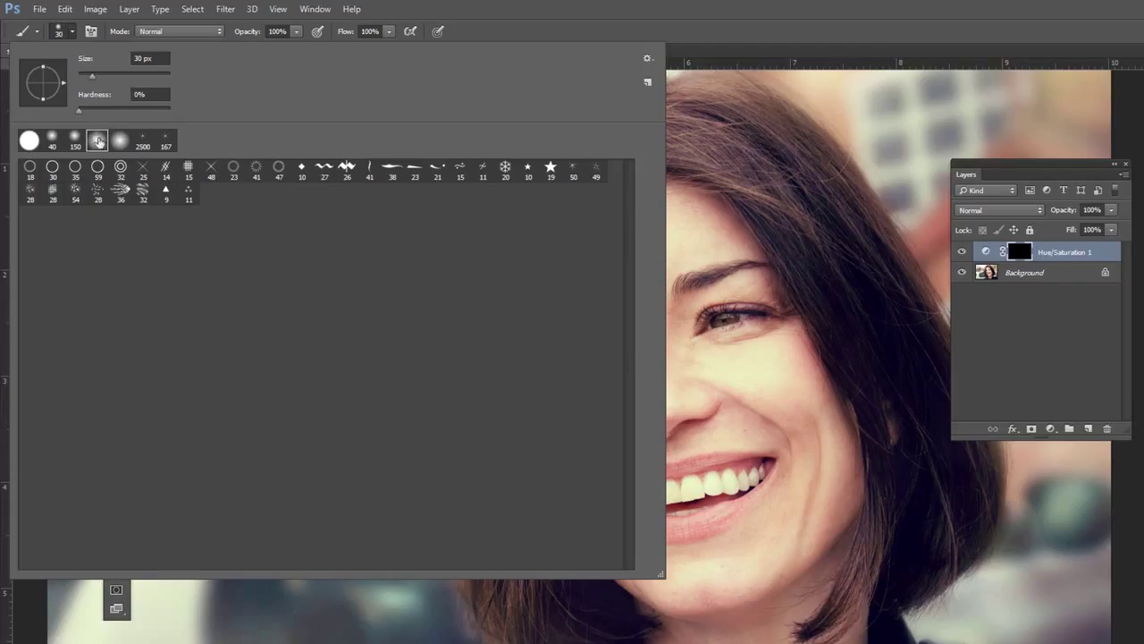
{"action": "left_click", "coordinate": [73, 34]}
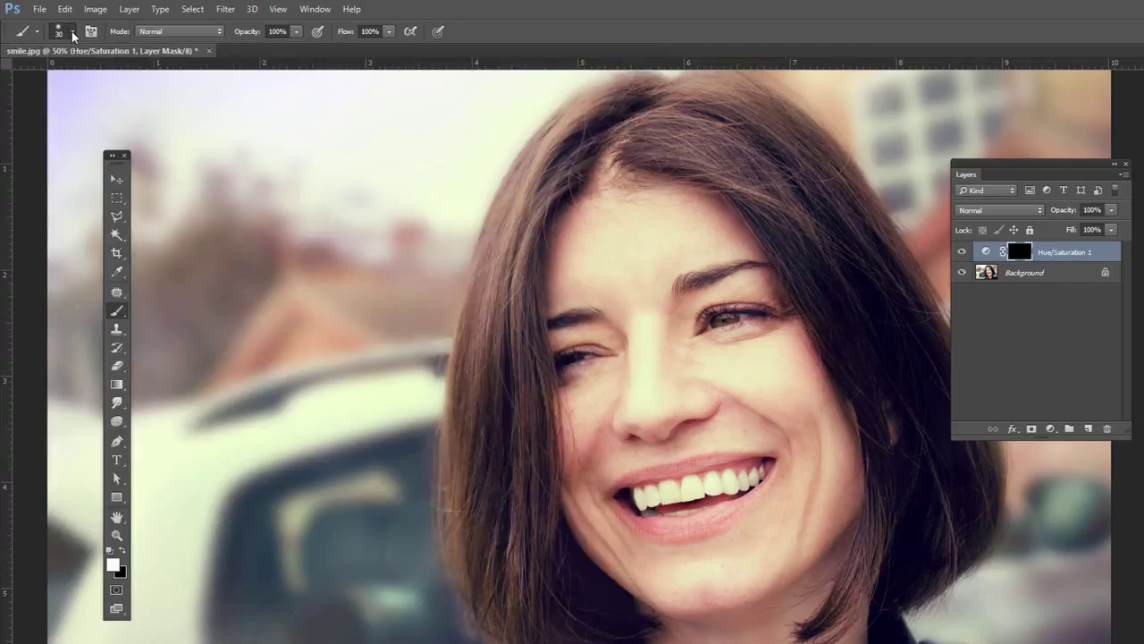
{"action": "left_click", "coordinate": [73, 34]}
{"action": "left_click", "coordinate": [86, 113]}
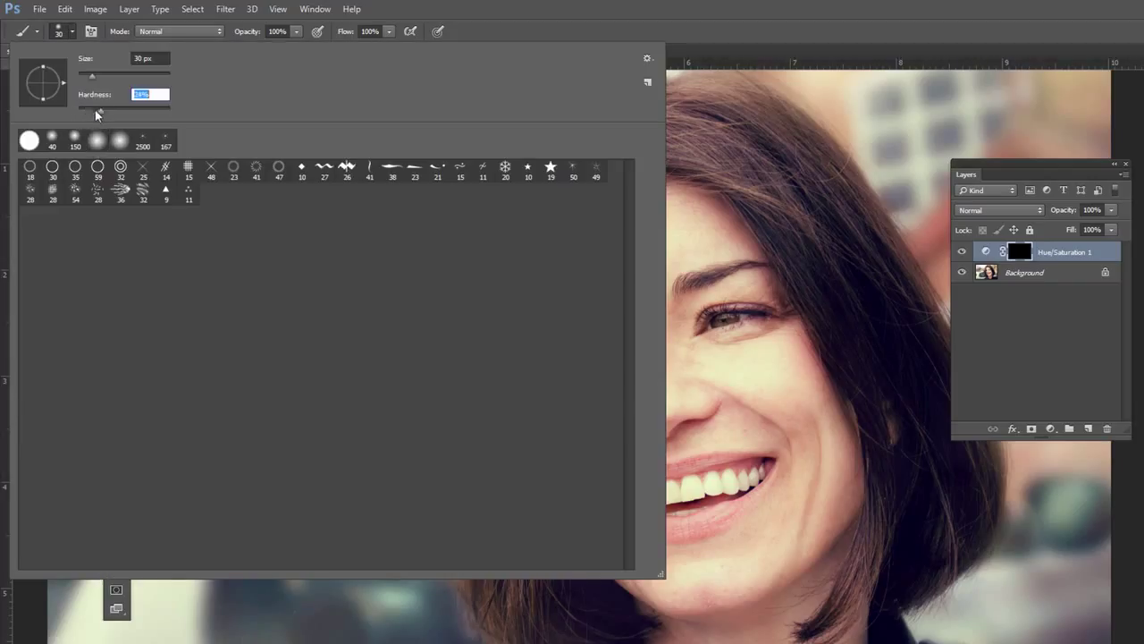
{"action": "left_click", "coordinate": [72, 34]}
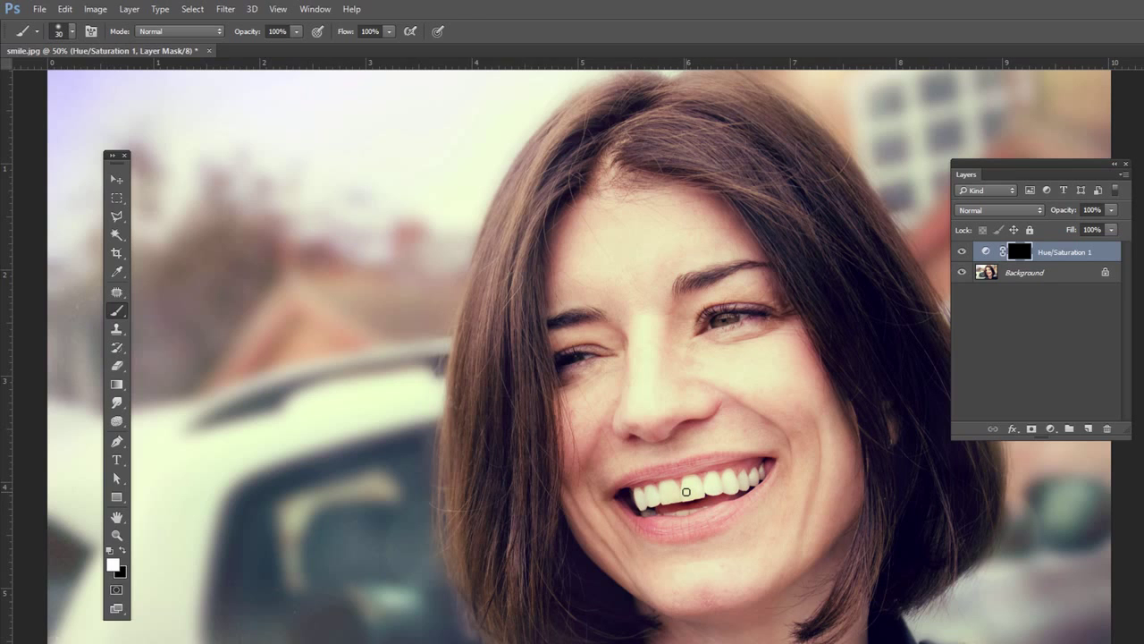
Paint white on the Hue/Saturation mask over all the upper teeth to whiten them.
{"action": "key", "text": "ctrl+plus"}
{"action": "key", "text": "ctrl+plus"}
{"action": "key", "text": "ctrl+plus"}
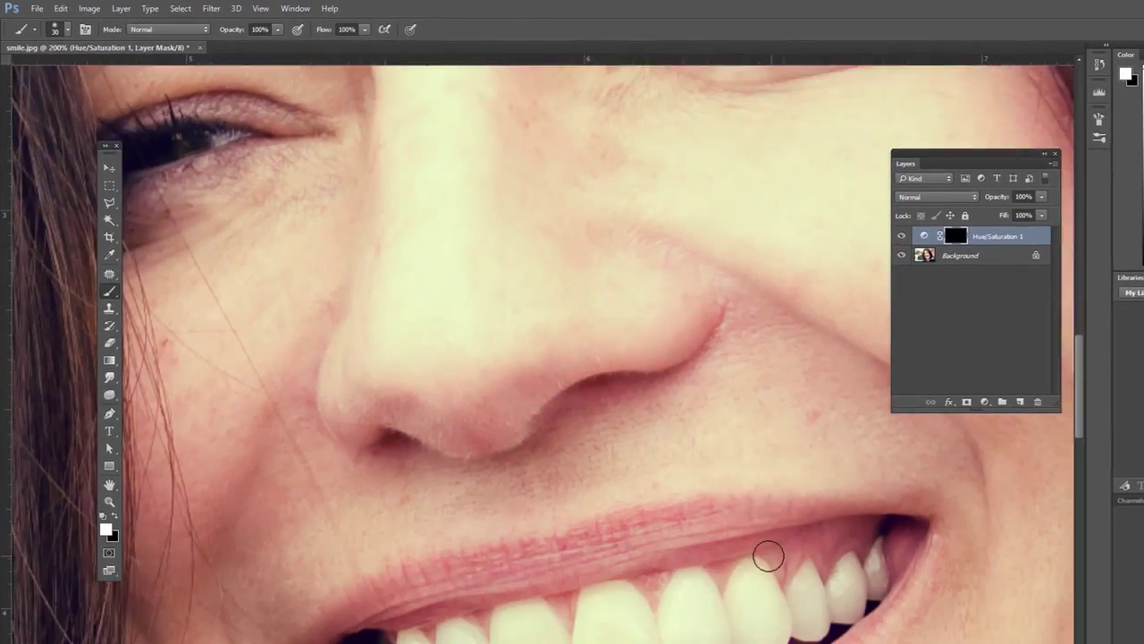
{"action": "scroll", "coordinate": [687, 494], "scroll_direction": "down", "scroll_amount": 3}
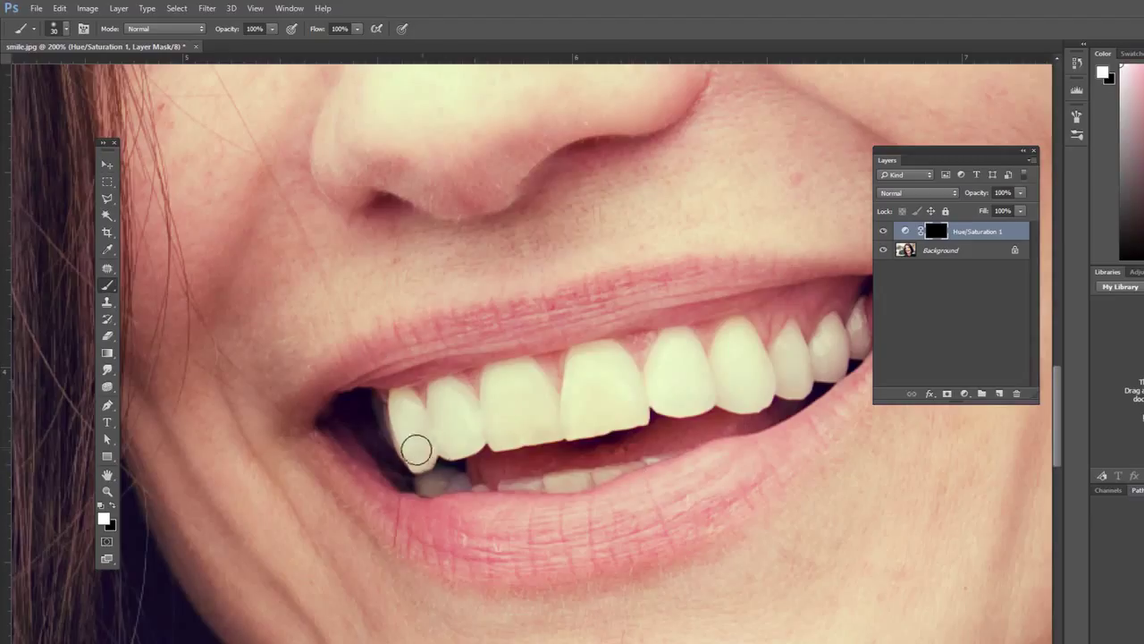
{"action": "mouse_move", "coordinate": [450, 399]}
{"action": "left_mouse_down"}
{"action": "mouse_move", "coordinate": [447, 391]}
{"action": "mouse_move", "coordinate": [450, 435]}
{"action": "mouse_move", "coordinate": [403, 401]}
{"action": "mouse_move", "coordinate": [418, 457]}
{"action": "mouse_move", "coordinate": [434, 434]}
{"action": "mouse_move", "coordinate": [468, 439]}
{"action": "mouse_move", "coordinate": [449, 393]}
{"action": "mouse_move", "coordinate": [477, 417]}
{"action": "mouse_move", "coordinate": [501, 403]}
{"action": "mouse_move", "coordinate": [493, 381]}
{"action": "mouse_move", "coordinate": [533, 381]}
{"action": "mouse_move", "coordinate": [557, 416]}
{"action": "mouse_move", "coordinate": [513, 434]}
{"action": "mouse_move", "coordinate": [544, 423]}
{"action": "mouse_move", "coordinate": [534, 408]}
{"action": "mouse_move", "coordinate": [572, 422]}
{"action": "mouse_move", "coordinate": [633, 408]}
{"action": "mouse_move", "coordinate": [602, 347]}
{"action": "mouse_move", "coordinate": [587, 355]}
{"action": "mouse_move", "coordinate": [580, 385]}
{"action": "mouse_move", "coordinate": [605, 378]}
{"action": "left_mouse_up"}
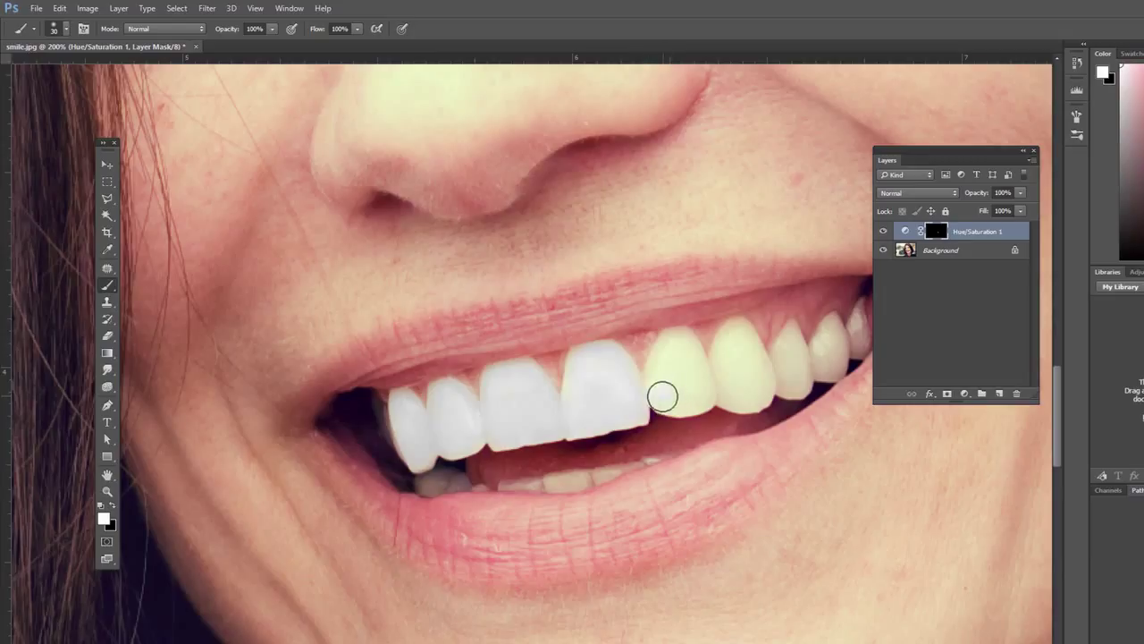
{"action": "mouse_move", "coordinate": [679, 402]}
{"action": "left_mouse_down"}
{"action": "mouse_move", "coordinate": [702, 378]}
{"action": "mouse_move", "coordinate": [678, 340]}
{"action": "left_mouse_up"}
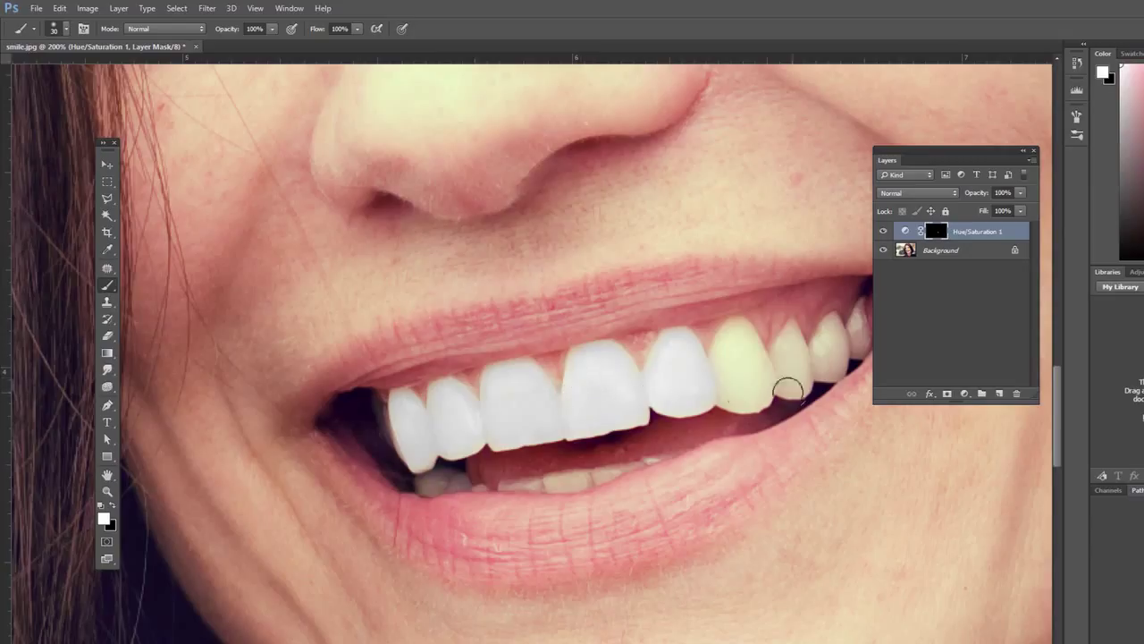
{"action": "mouse_move", "coordinate": [728, 391]}
{"action": "left_mouse_down"}
{"action": "mouse_move", "coordinate": [761, 381]}
{"action": "mouse_move", "coordinate": [730, 337]}
{"action": "mouse_move", "coordinate": [718, 380]}
{"action": "mouse_move", "coordinate": [748, 371]}
{"action": "mouse_move", "coordinate": [778, 383]}
{"action": "mouse_move", "coordinate": [799, 379]}
{"action": "mouse_move", "coordinate": [790, 340]}
{"action": "mouse_move", "coordinate": [779, 369]}
{"action": "mouse_move", "coordinate": [795, 371]}
{"action": "mouse_move", "coordinate": [836, 341]}
{"action": "mouse_move", "coordinate": [829, 331]}
{"action": "mouse_move", "coordinate": [822, 346]}
{"action": "mouse_move", "coordinate": [833, 352]}
{"action": "mouse_move", "coordinate": [856, 335]}
{"action": "left_mouse_up"}
Reduce the brush to 10 px and paint the lower teeth white on the mask.
{"action": "key", "text": "bracketleft"}
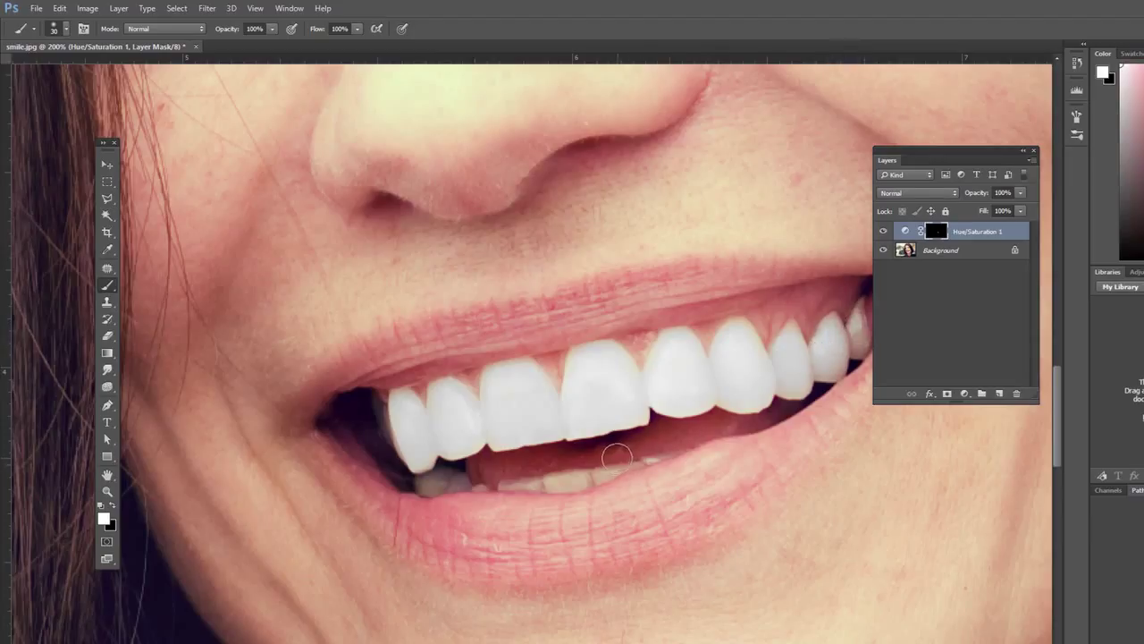
{"action": "key", "text": "bracketleft"}
{"action": "mouse_move", "coordinate": [599, 479]}
{"action": "left_mouse_down"}
{"action": "mouse_move", "coordinate": [554, 481]}
{"action": "mouse_move", "coordinate": [617, 472]}
{"action": "mouse_move", "coordinate": [526, 484]}
{"action": "left_mouse_up"}
{"action": "key", "text": "bracketleft"}
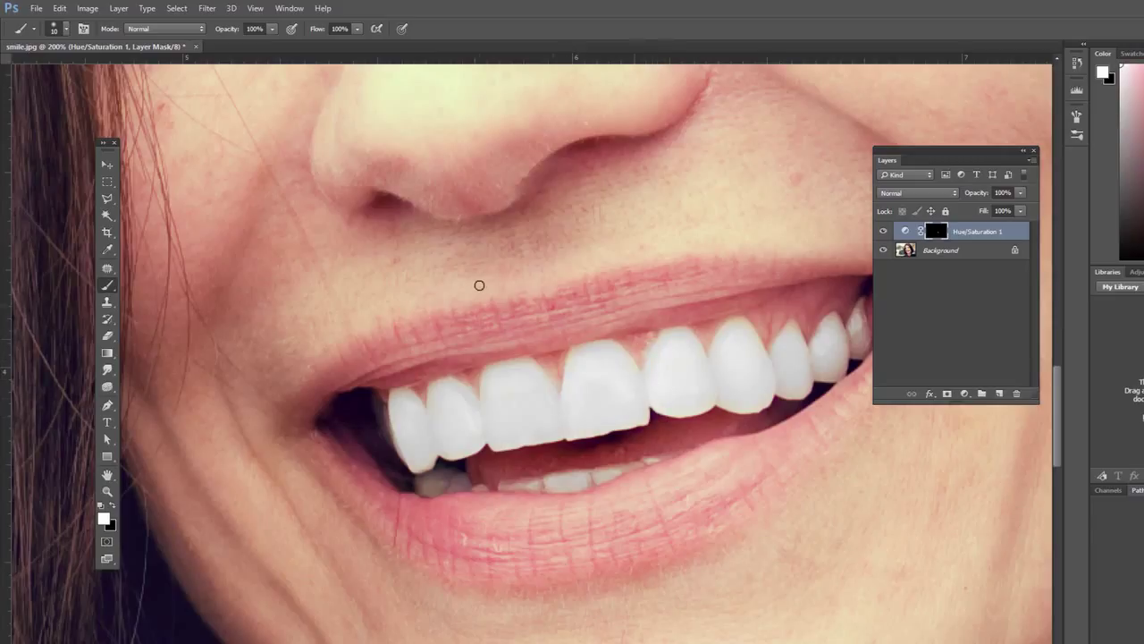
{"action": "key", "text": "x"}
{"action": "key", "text": "x"}
Examine the whitened teeth in the full portrait and view the layer mask on its own.
{"action": "key", "text": "ctrl+minus"}
{"action": "key", "text": "ctrl+minus"}
{"action": "key", "text": "ctrl+minus"}
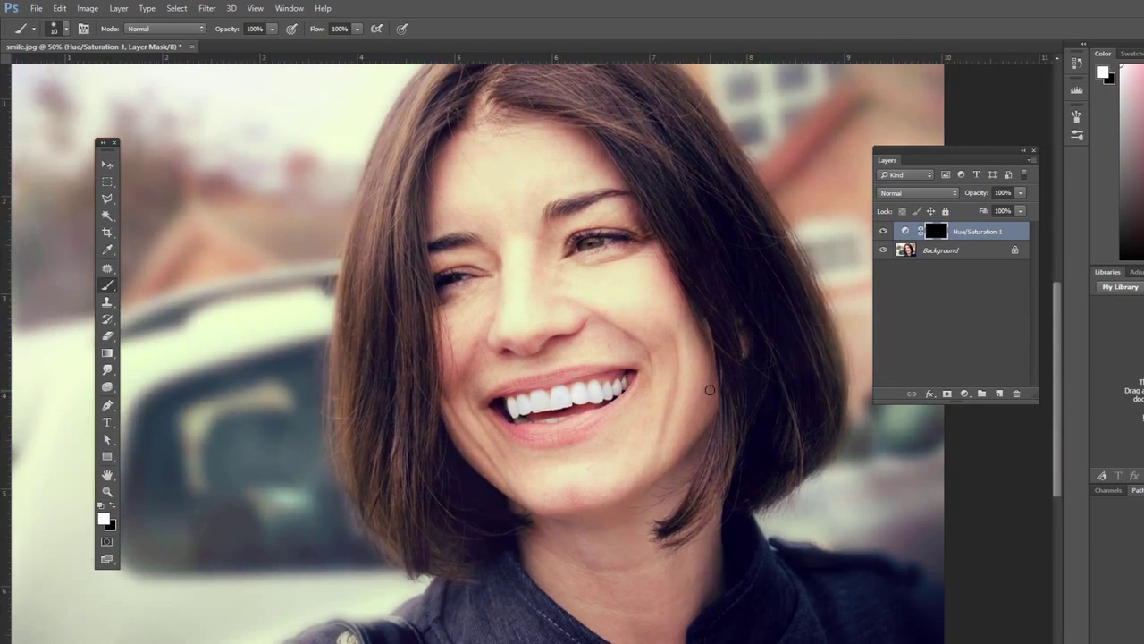
{"action": "key", "text": "ctrl+minus"}
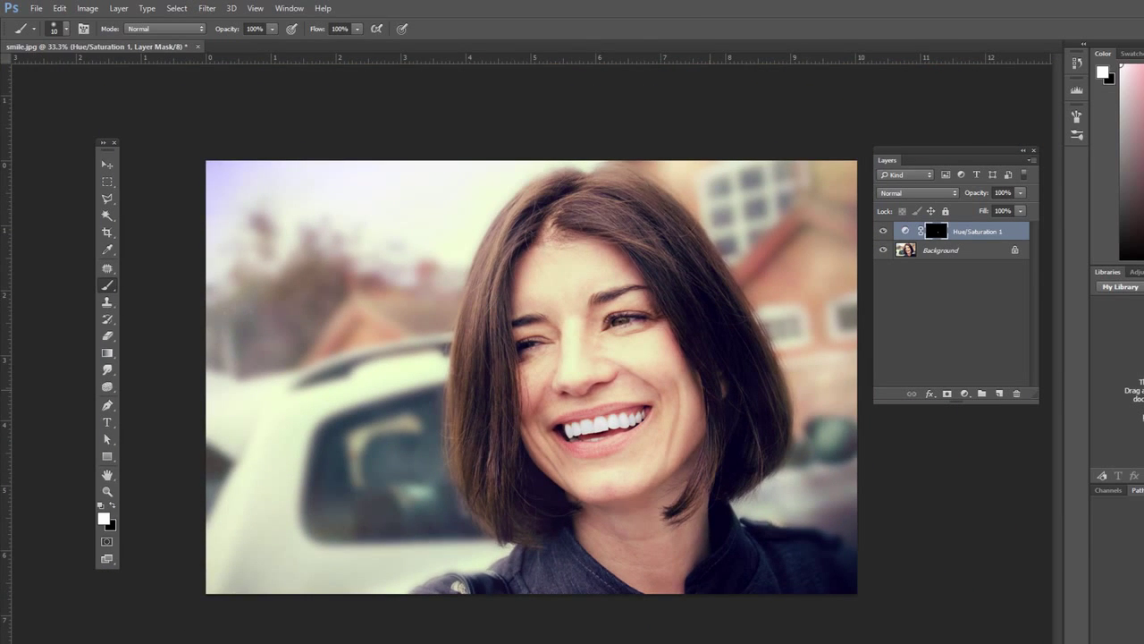
{"action": "key", "text": "ctrl+plus"}
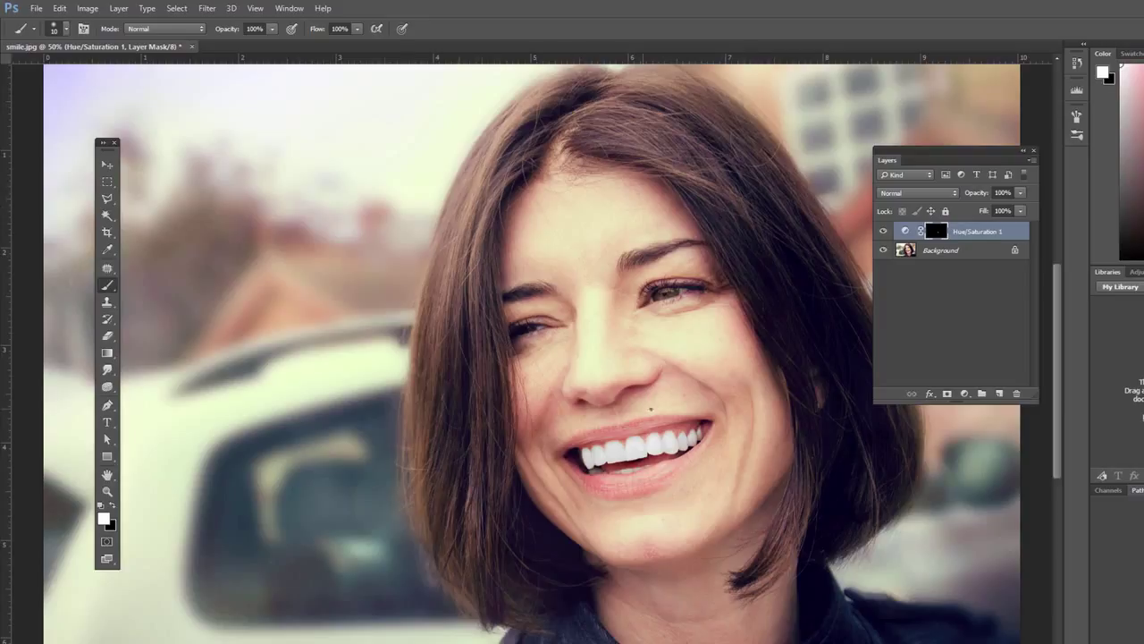
{"action": "left_click", "coordinate": [934, 234], "text": "alt"}
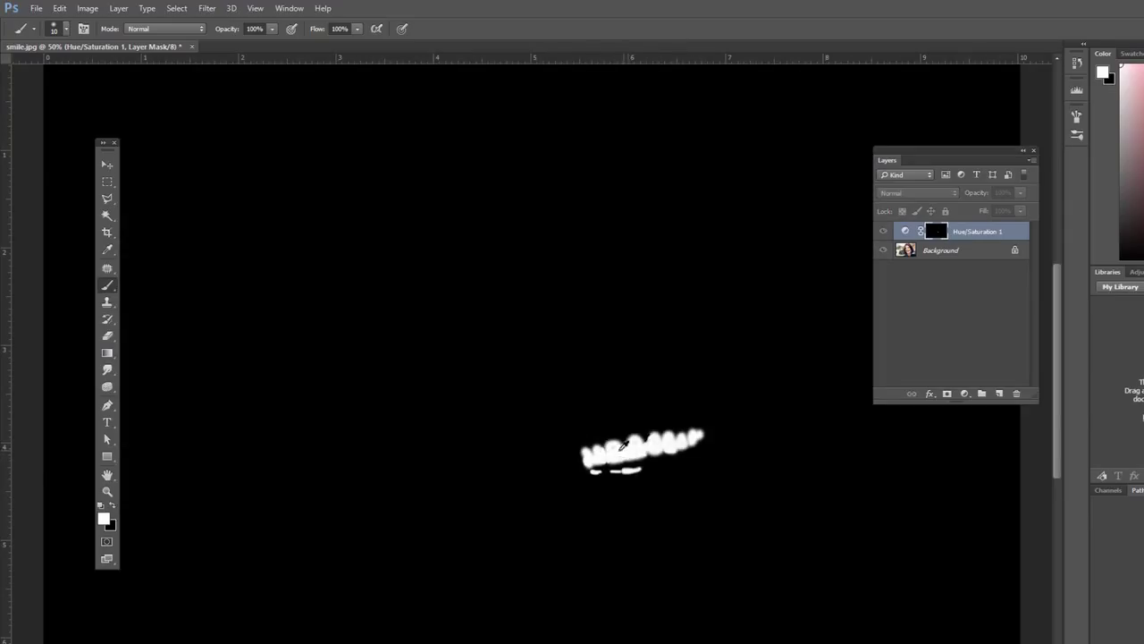
{"action": "left_click", "coordinate": [930, 233], "text": "alt"}
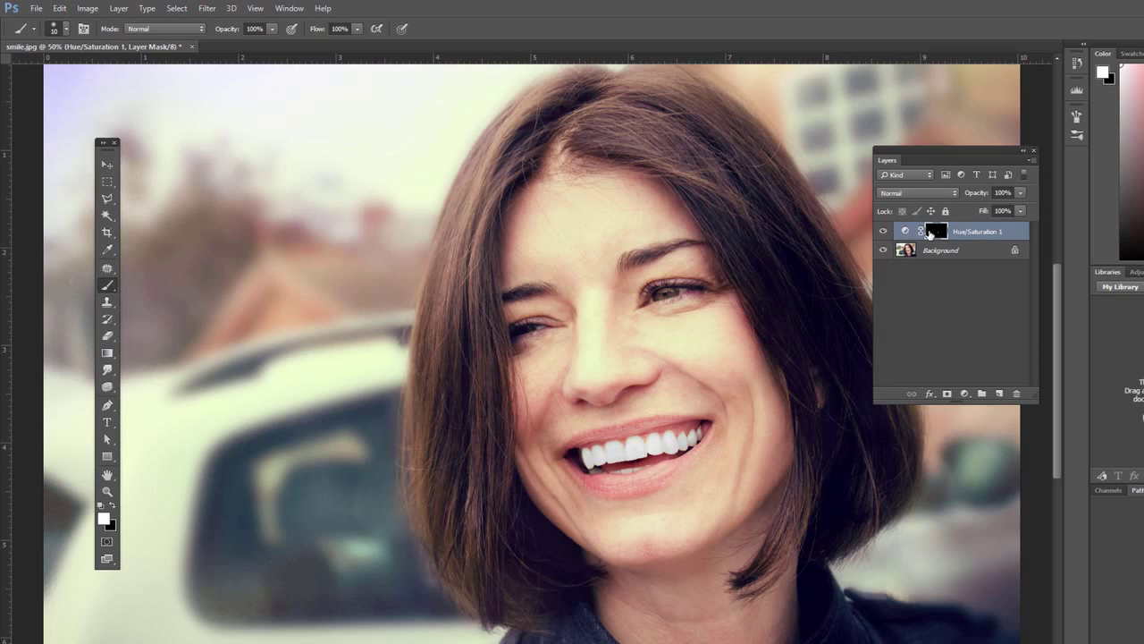
Lower the Hue/Saturation layer's opacity to 70% and switch to the Rectangular Marquee tool.
{"action": "left_click", "coordinate": [1020, 210]}
{"action": "left_click_drag", "start_coordinate": [1021, 209], "coordinate": [1004, 214]}
{"action": "left_click", "coordinate": [108, 182]}
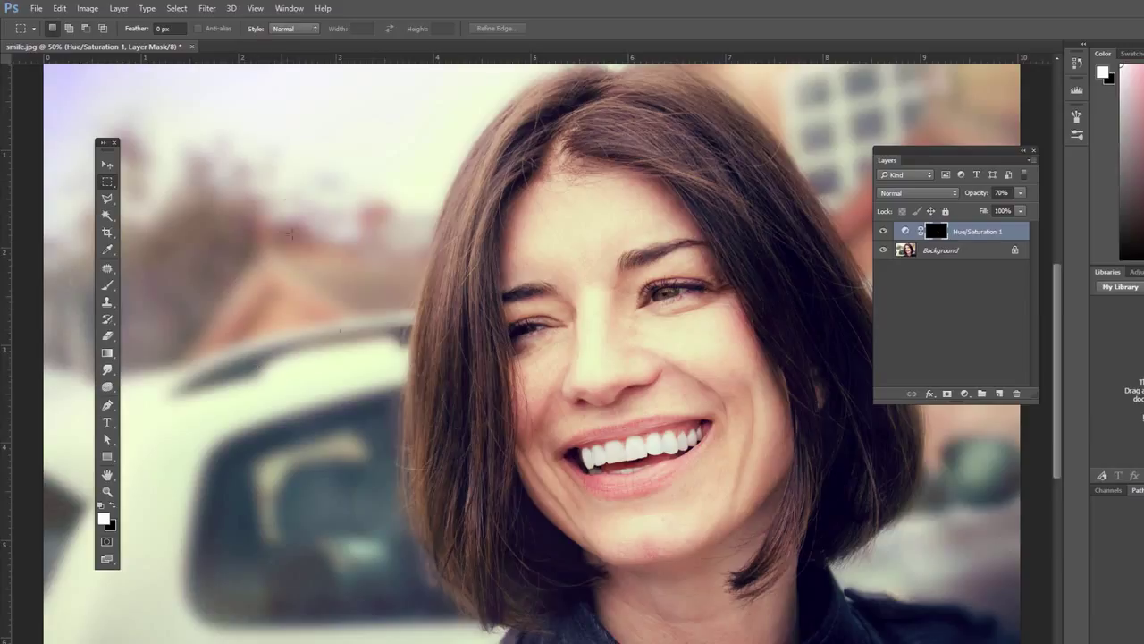